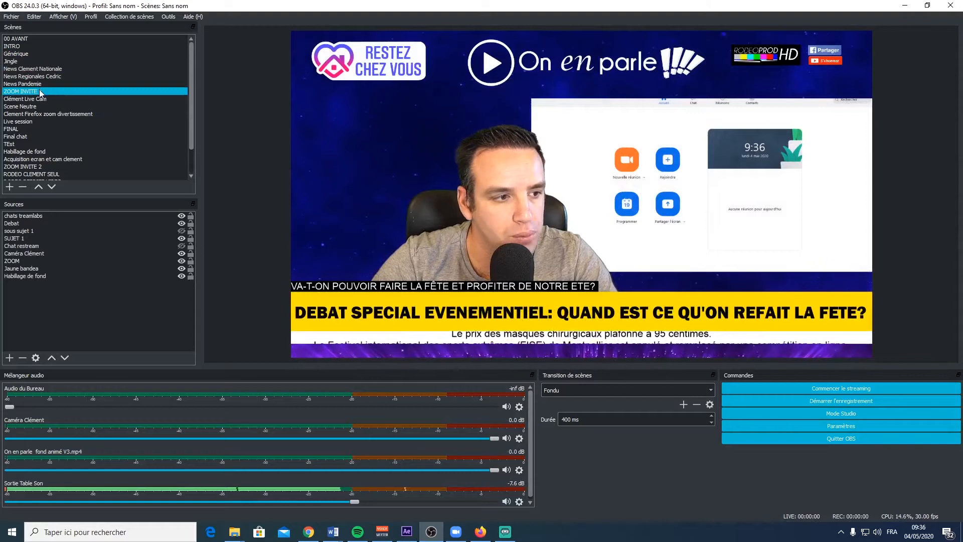
# - Show the Firefox zoom divertissement scene, and return to the ZOOM INVITE 1 scene
pyautogui.click(37, 114)
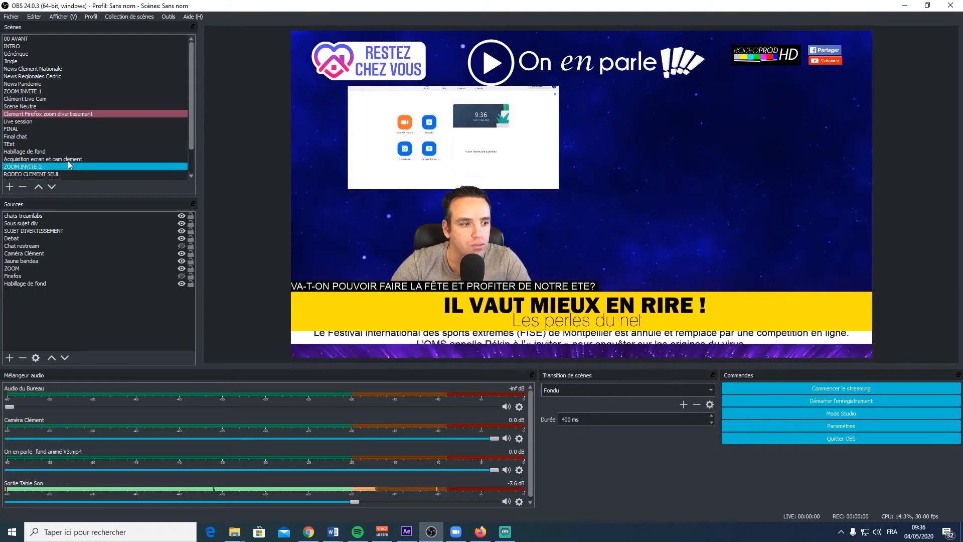
pyautogui.click(47, 91)
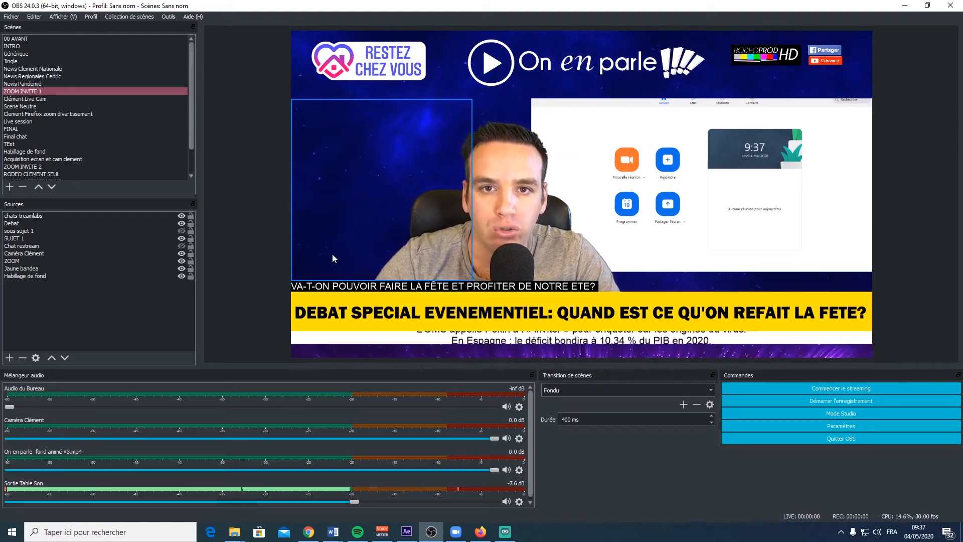
pyautogui.click(38, 77)
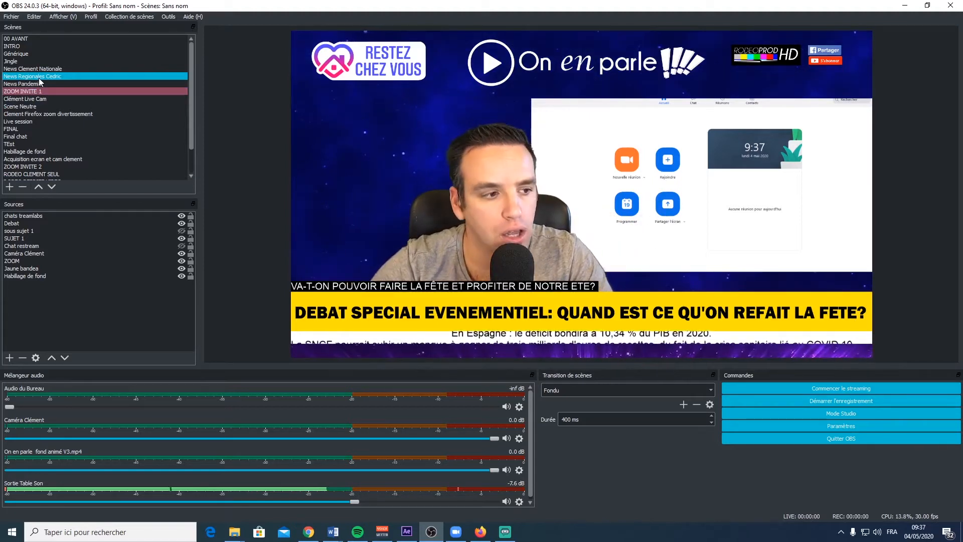
# - View the Habillage de fond scene on its own, and return to the ZOOM INVITE 1 scene
pyautogui.click(46, 151)
pyautogui.scroll(-2, 35, 121)
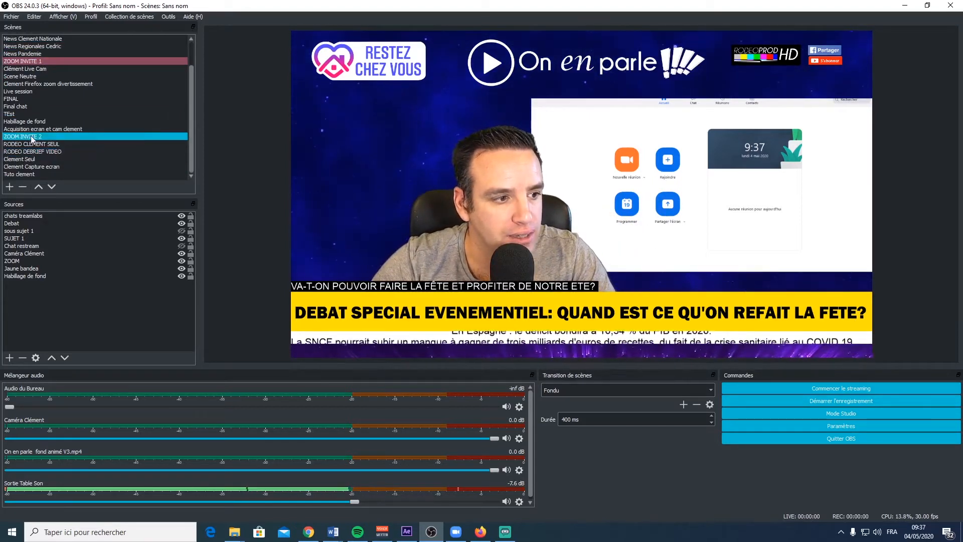
pyautogui.click(35, 122)
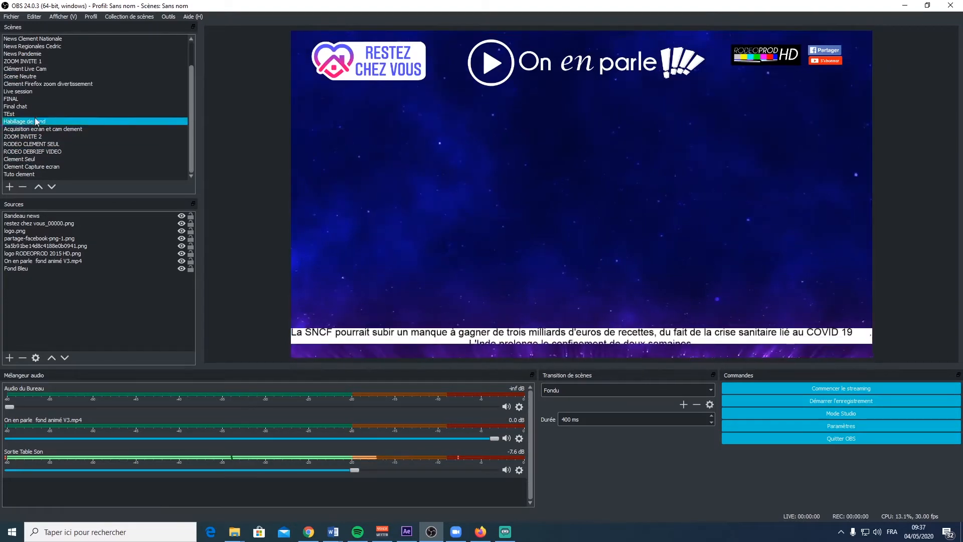
pyautogui.click(43, 62)
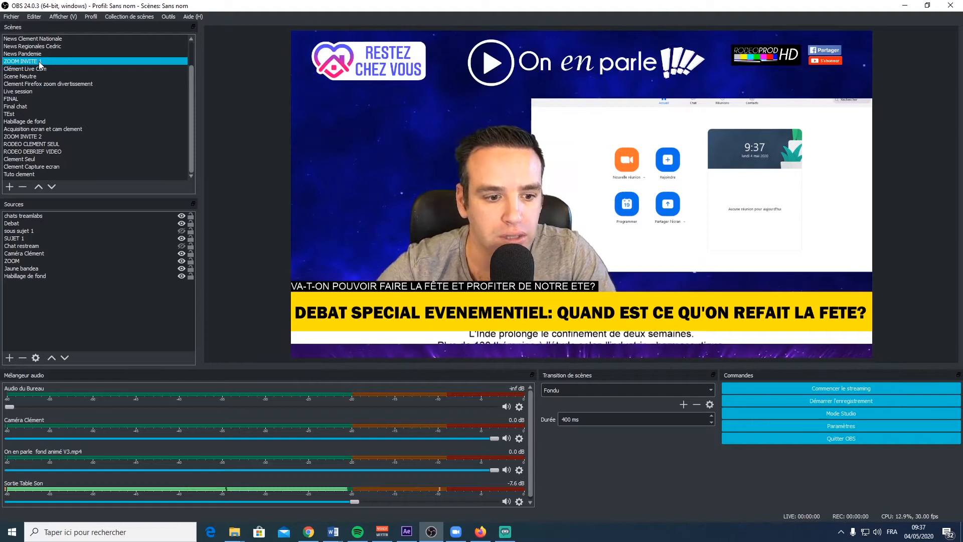
# - Examine the ZOOM INVITE 1 sources one by one: Habillage de fond, chats treamlabs, Debat, sous sujet 1, the presenter camera and ZOOM
pyautogui.click(26, 275)
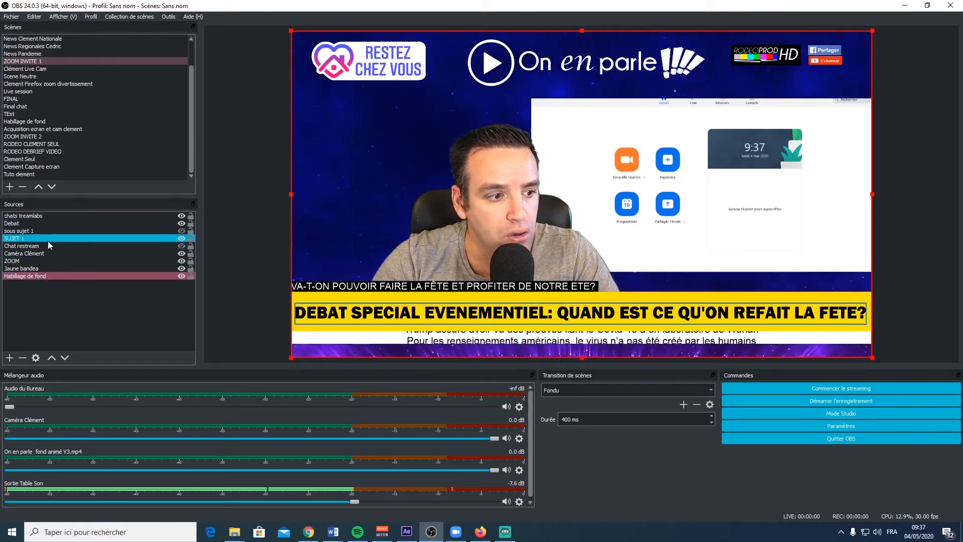
pyautogui.click(25, 214)
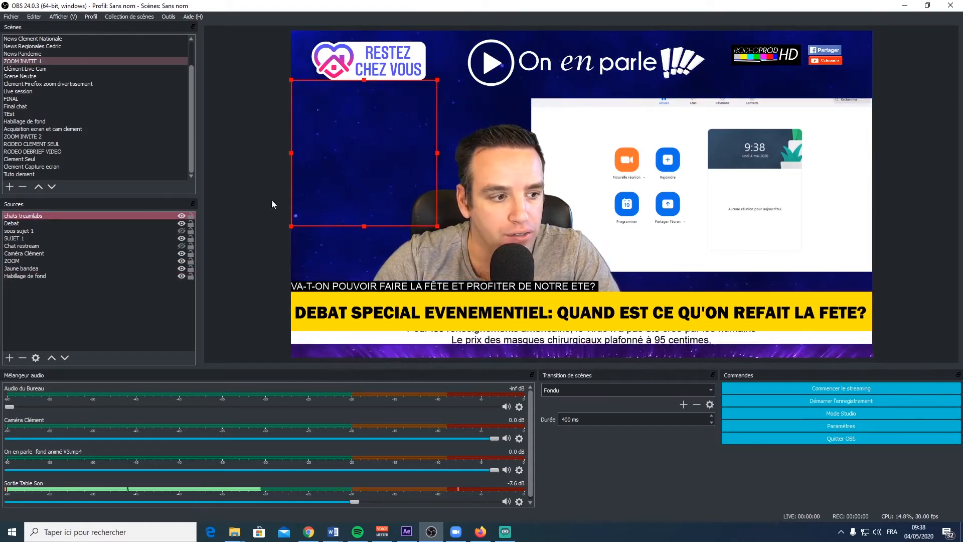
pyautogui.click(23, 224)
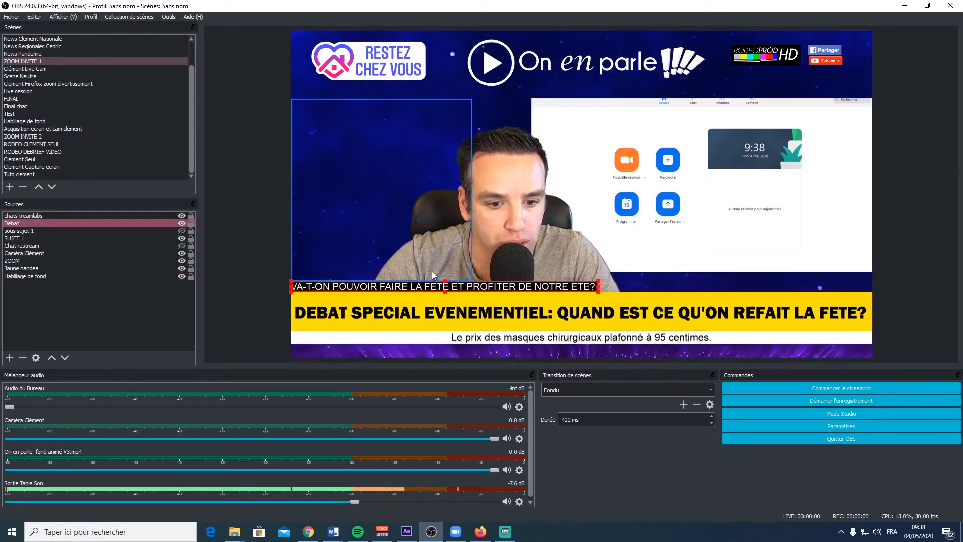
pyautogui.click(17, 233)
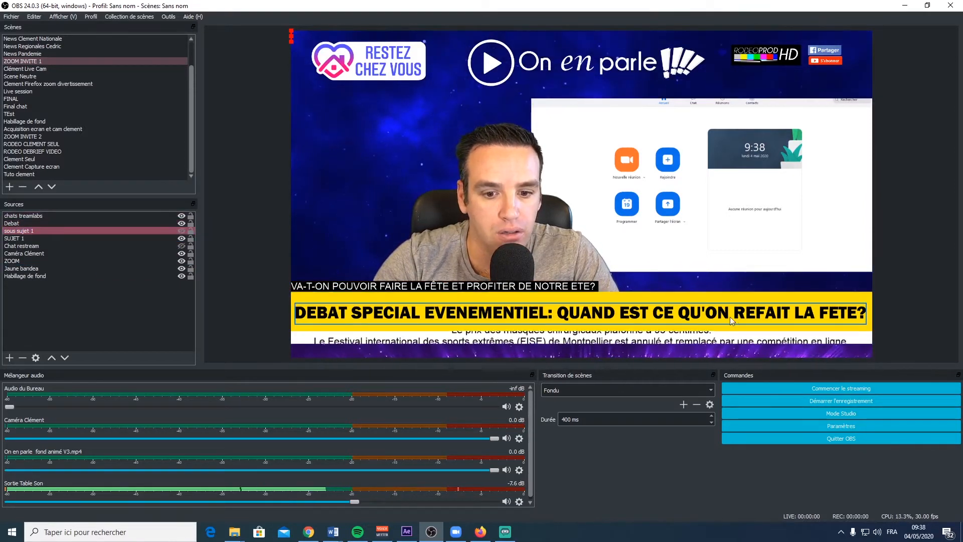
pyautogui.click(20, 253)
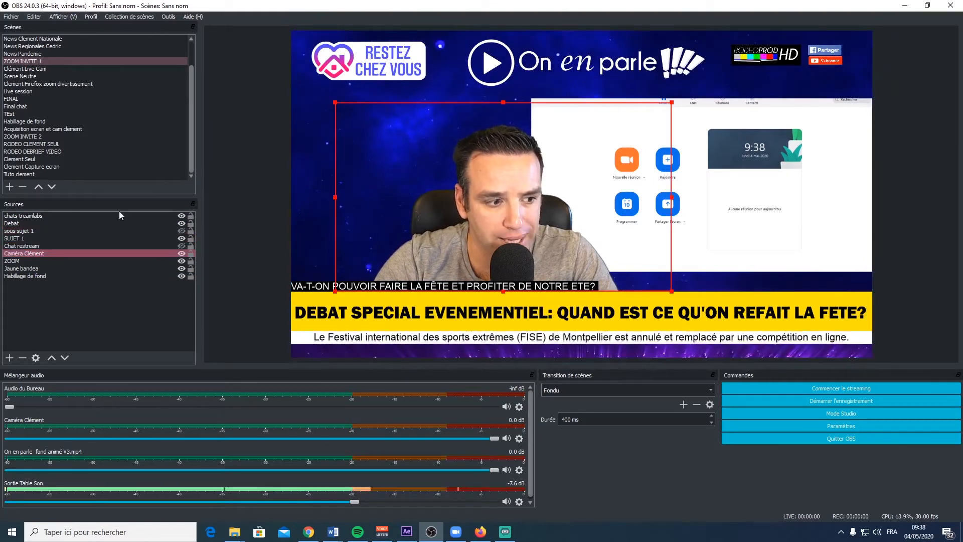
pyautogui.click(32, 261)
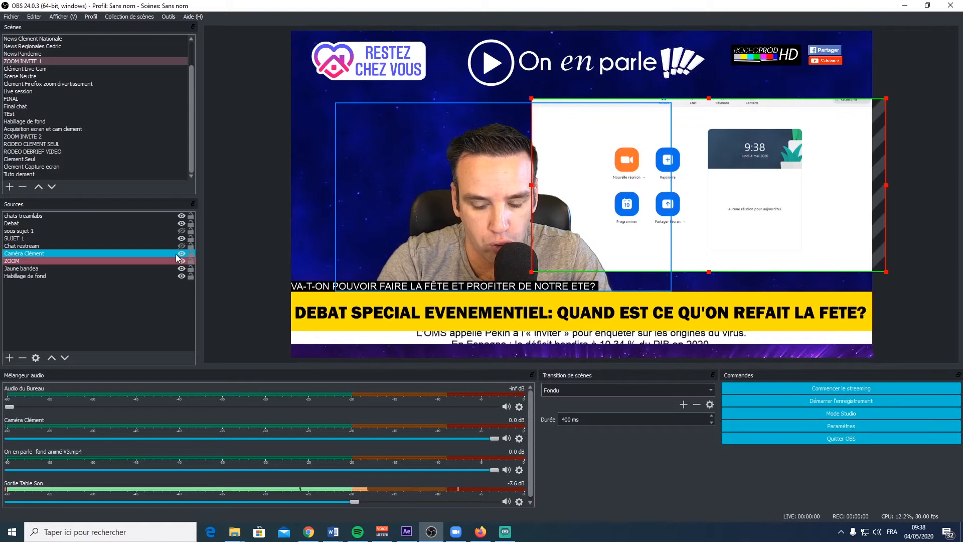
# - Switch to the Firefox zoom divertissement scene and review the keyboard shortcut settings for scenes and sources without changing them
pyautogui.click(77, 129)
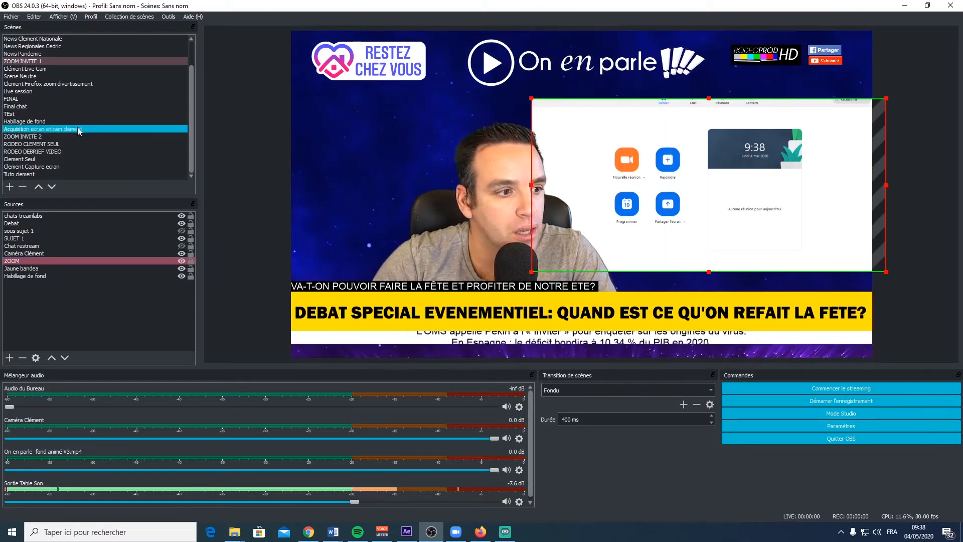
pyautogui.click(52, 83)
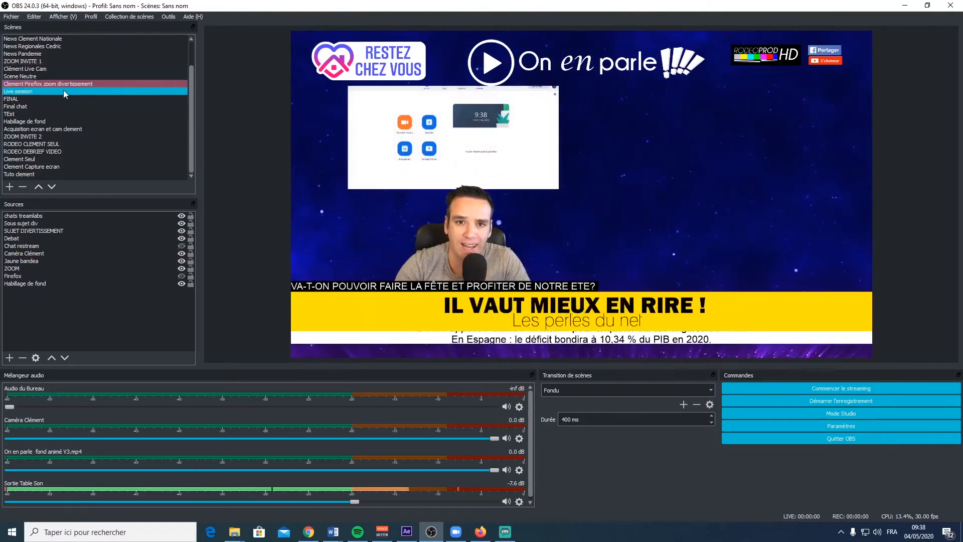
pyautogui.click(816, 425)
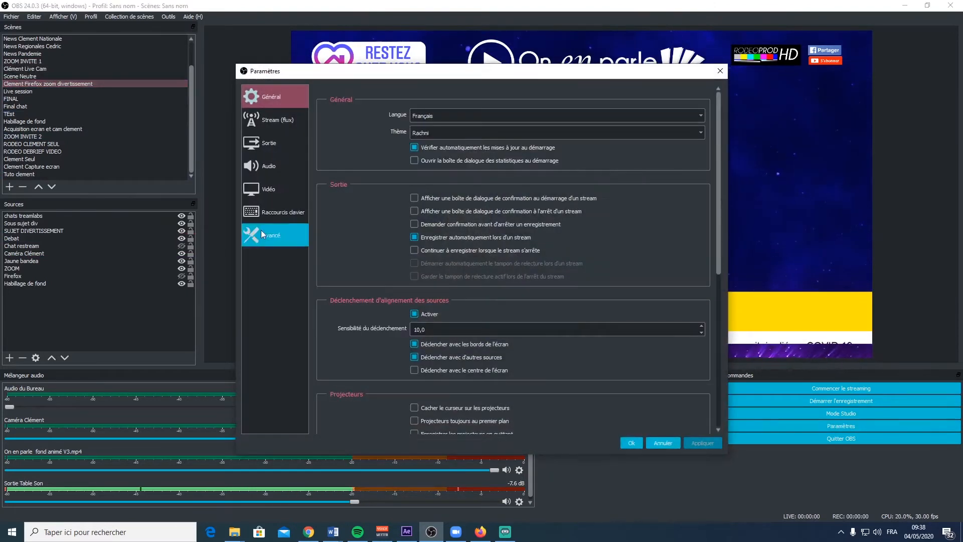
pyautogui.click(281, 216)
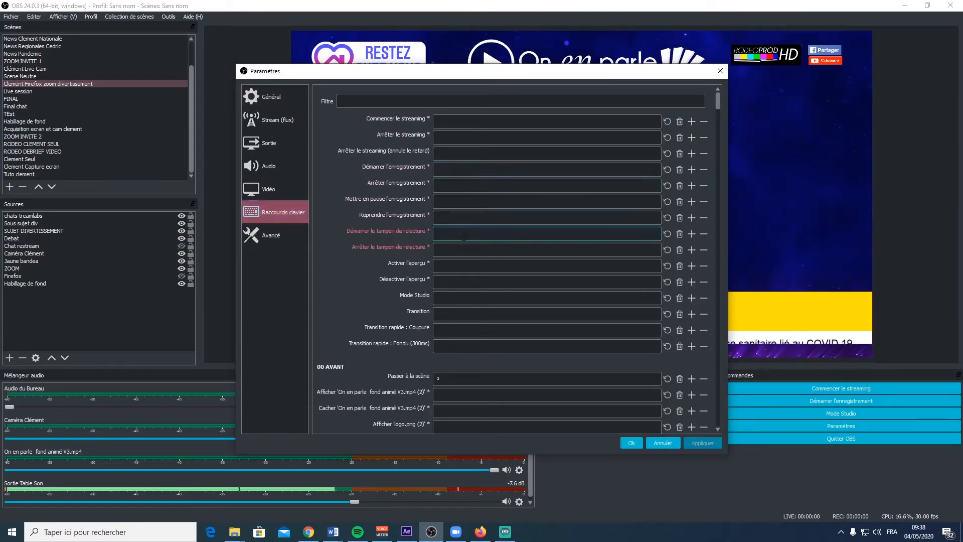
pyautogui.scroll(-5, 350, 284)
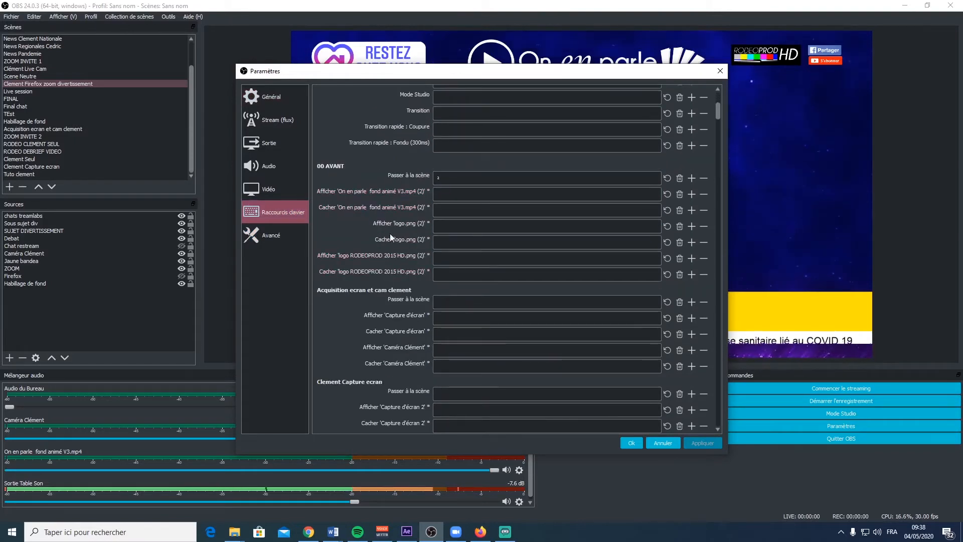
pyautogui.click(719, 71)
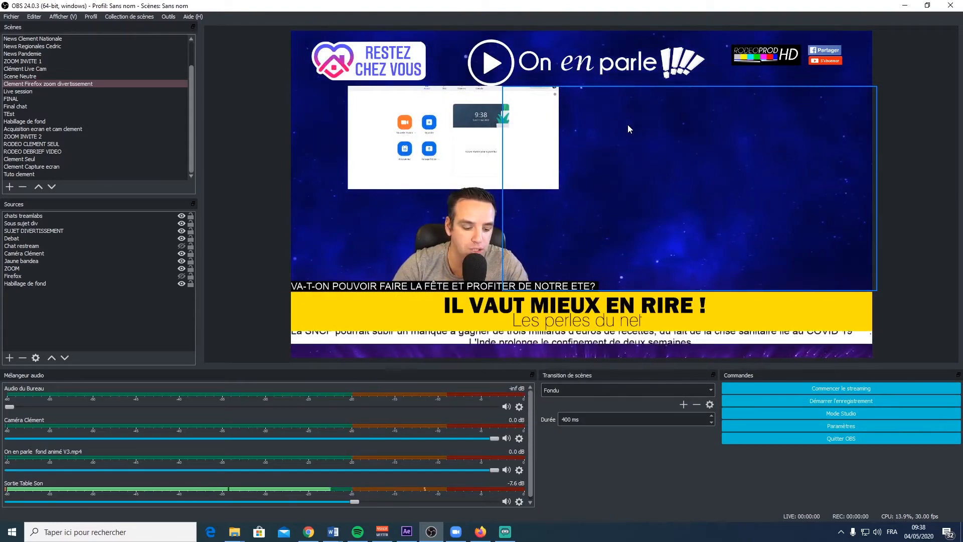
# - Hide and show the ZOOM source repeatedly in the Firefox zoom divertissement scene, leaving it shown
pyautogui.press('F1')
pyautogui.press('F1')
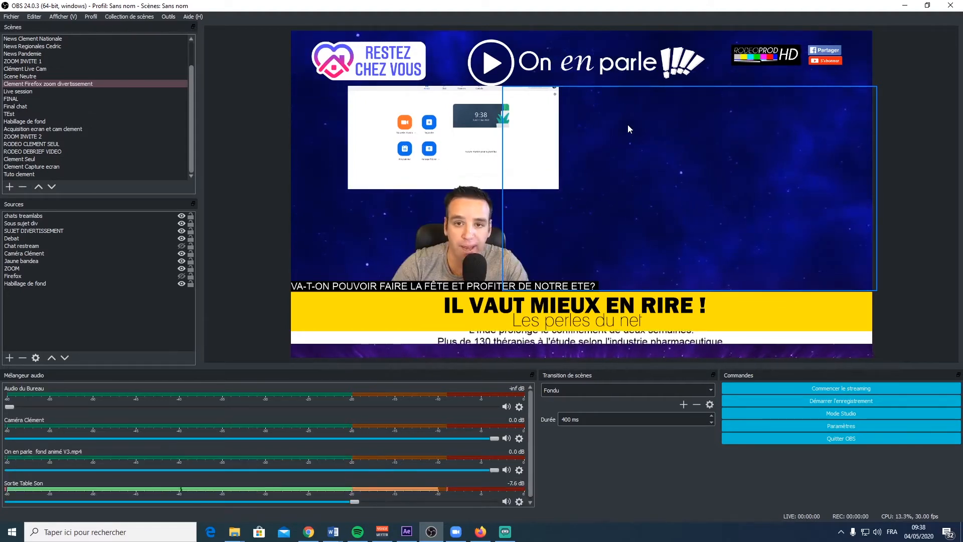
pyautogui.press('F1')
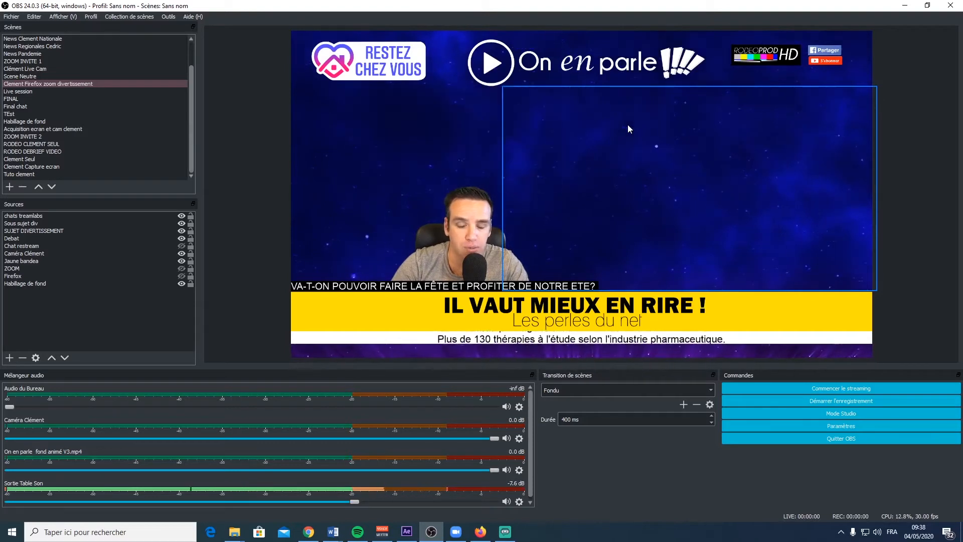
pyautogui.press('F1')
pyautogui.press('F1')
pyautogui.press('F1')
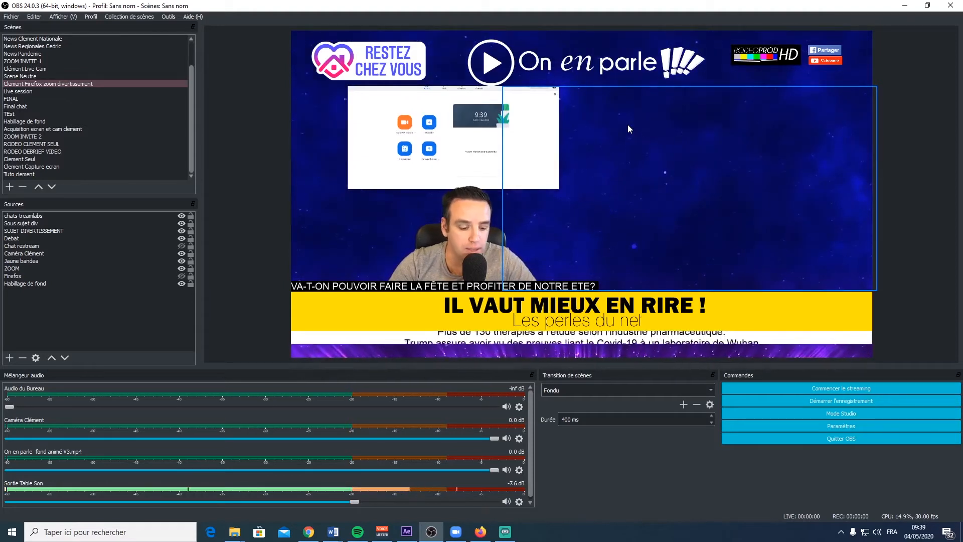
# - Show the Firefox source in the divertissement scene, hide it, and show it again
pyautogui.press('F2')
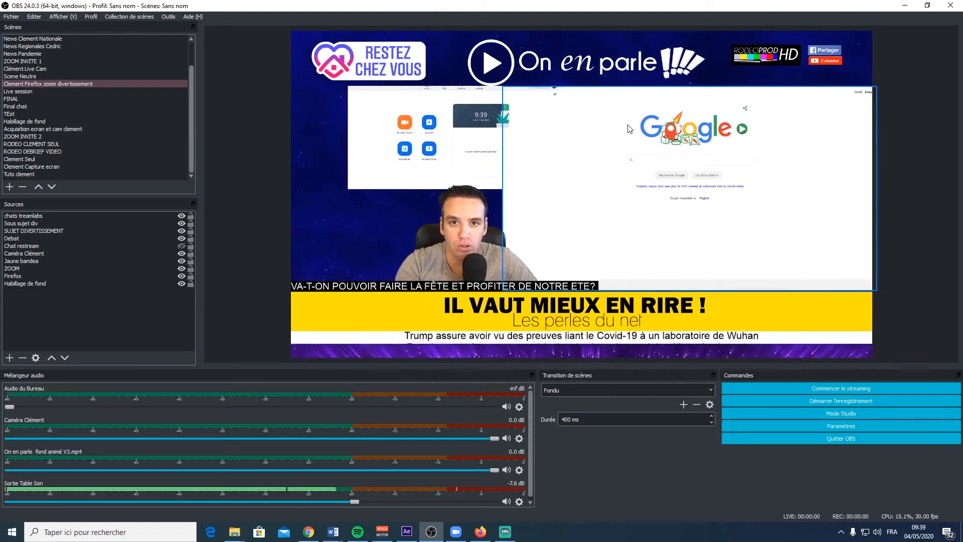
pyautogui.press('F2')
pyautogui.press('F2')
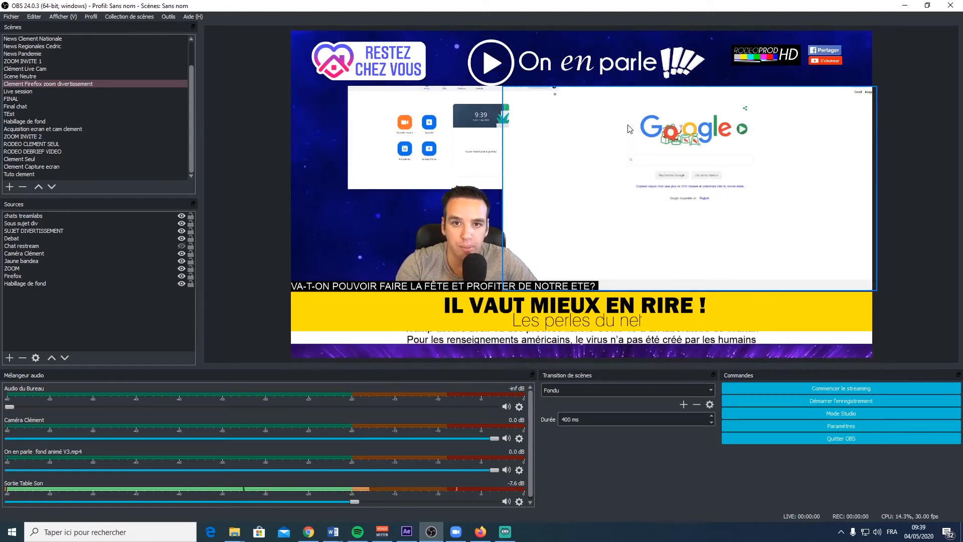
pyautogui.click(535, 133)
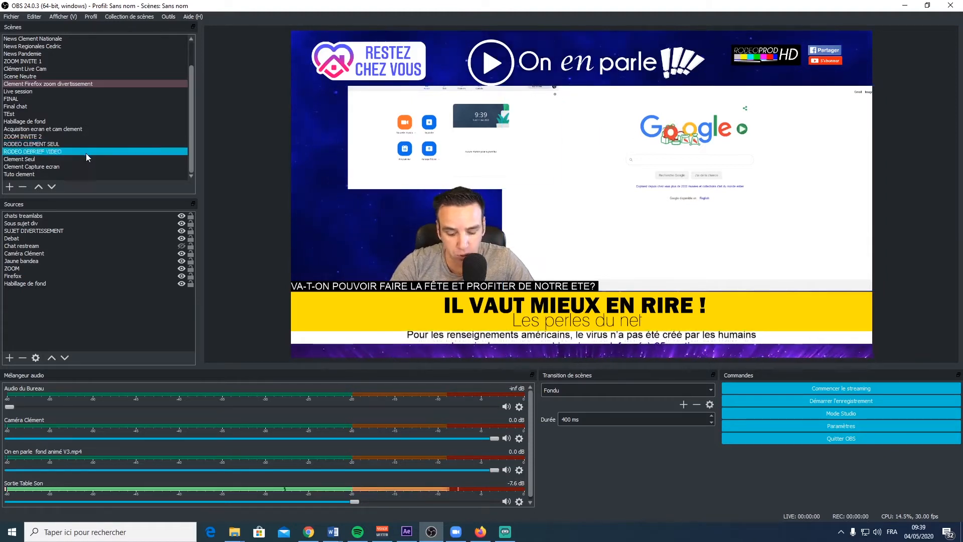
# - Return to the ZOOM INVITE 1 scene and look through the source types that can be added to it
pyautogui.click(47, 98)
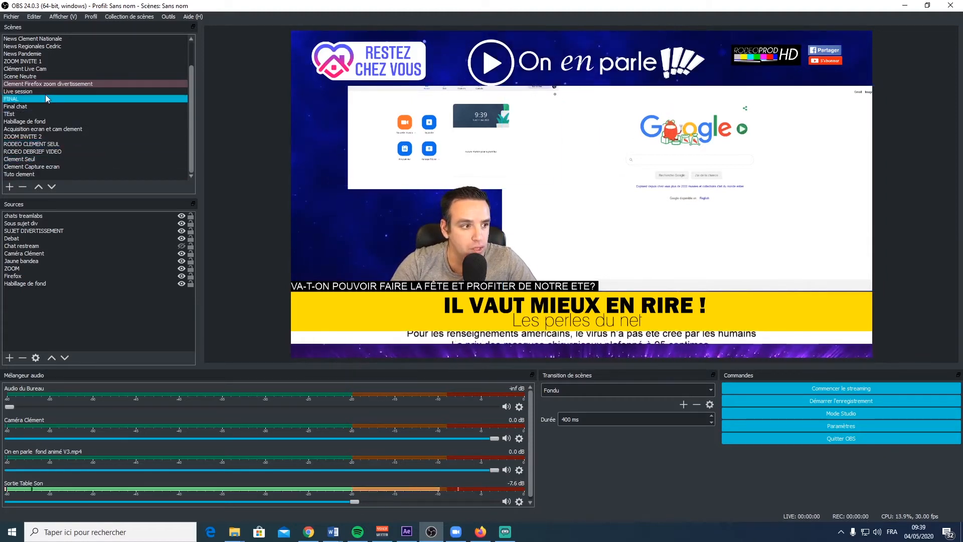
pyautogui.click(32, 62)
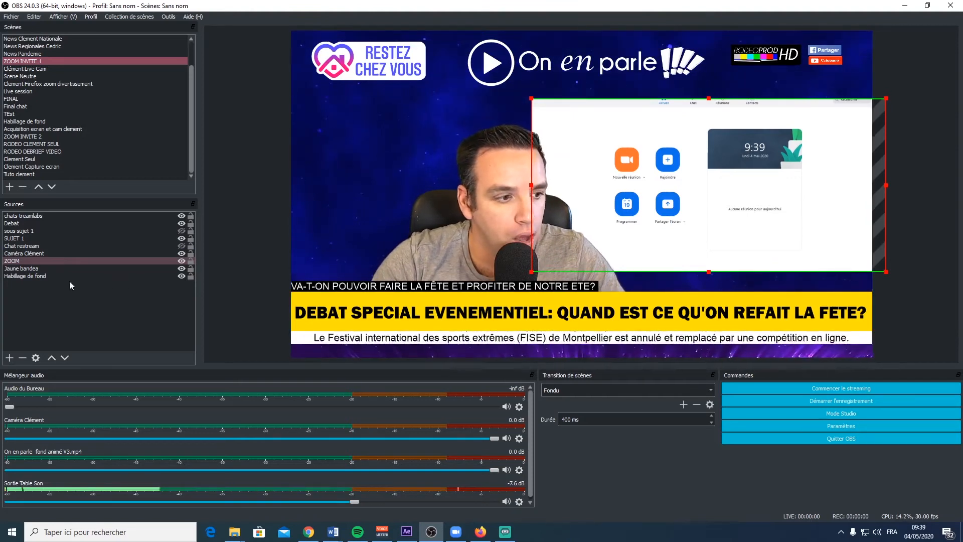
pyautogui.click(24, 327)
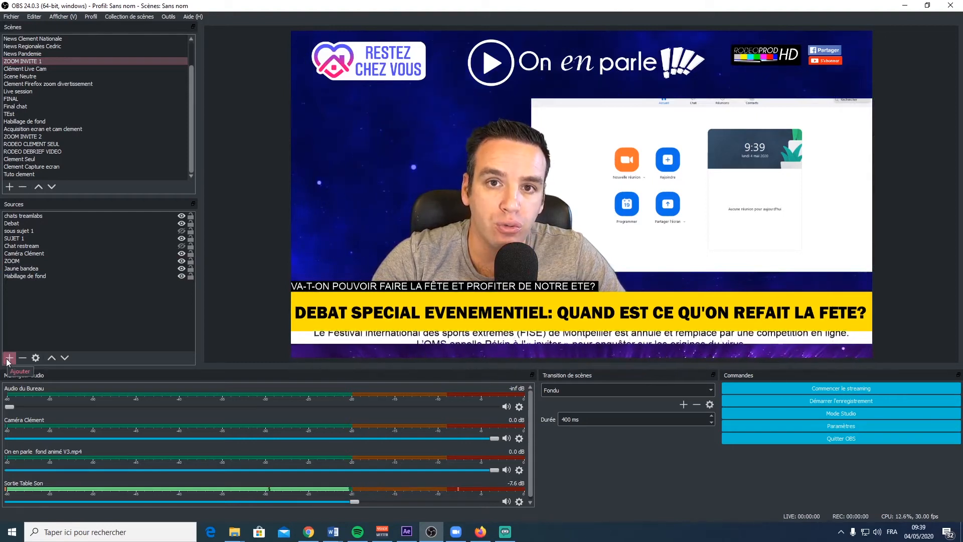
pyautogui.click(9, 358)
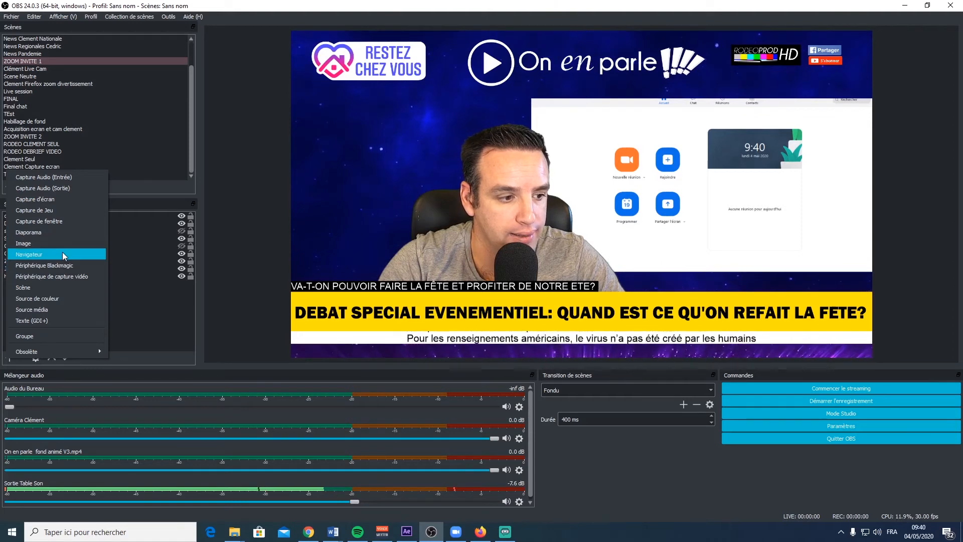
pyautogui.click(137, 284)
# - Inspect the URL and size properties of the chats treamlabs browser source, and close them without changes
pyautogui.click(37, 216)
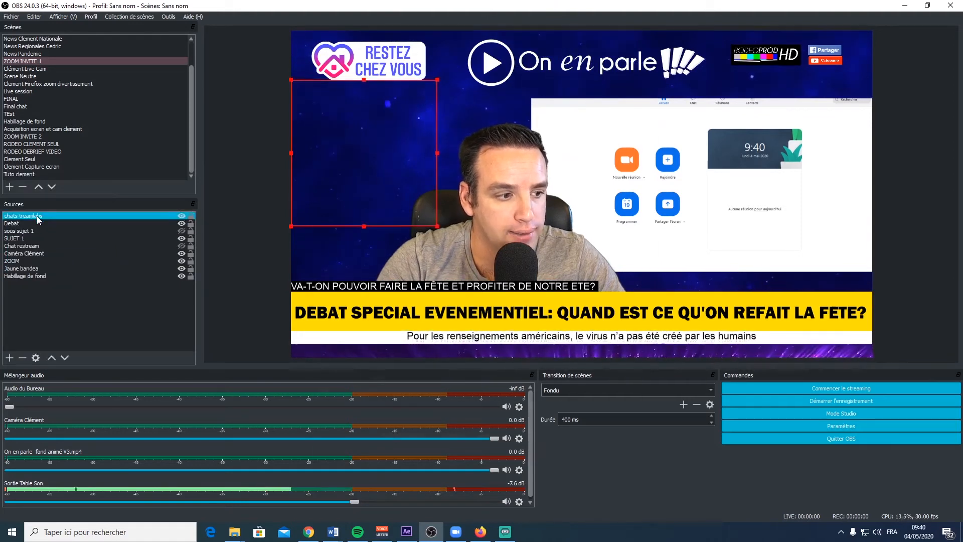
pyautogui.doubleClick(37, 215)
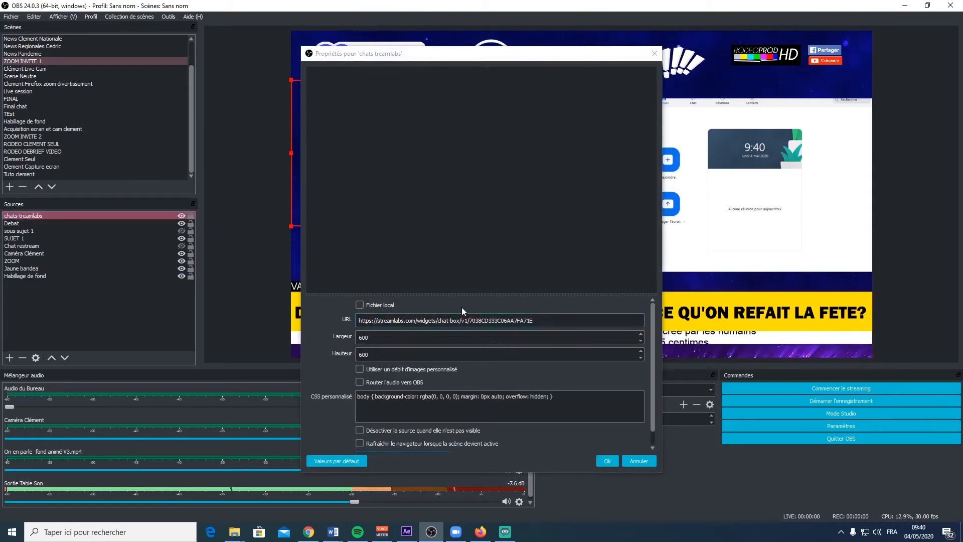
pyautogui.click(654, 53)
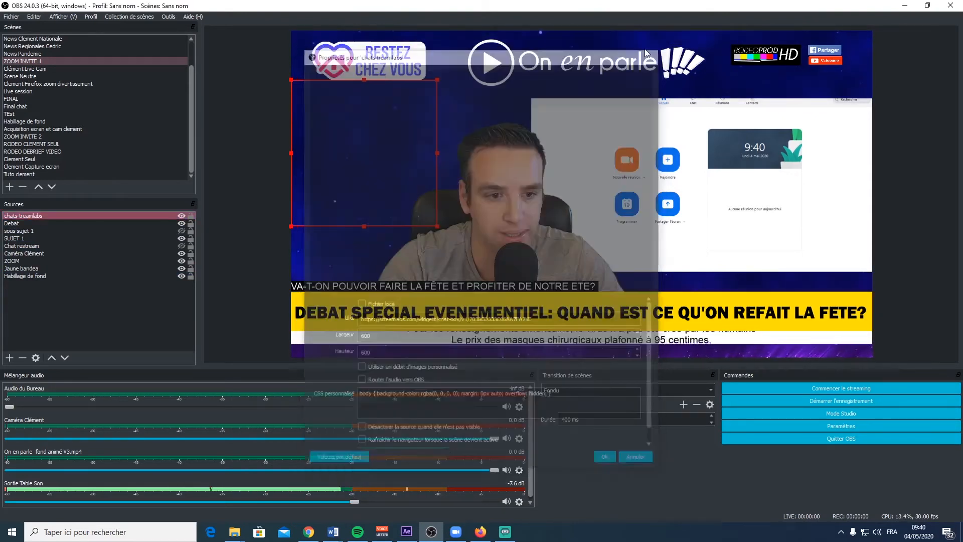
# - Look up the Source média type among the addable sources, and play the Générique scene as an example
pyautogui.click(9, 357)
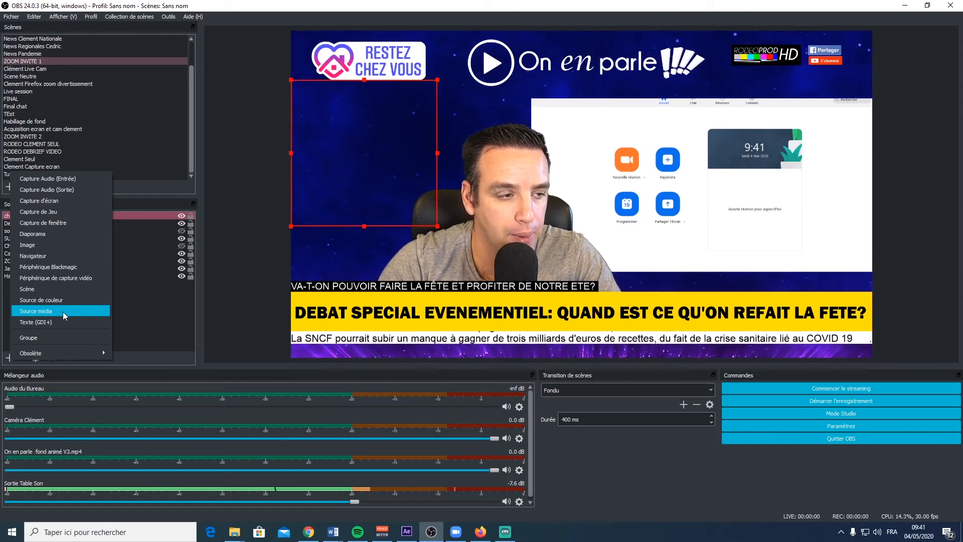
pyautogui.click(35, 59)
pyautogui.scroll(2, 35, 59)
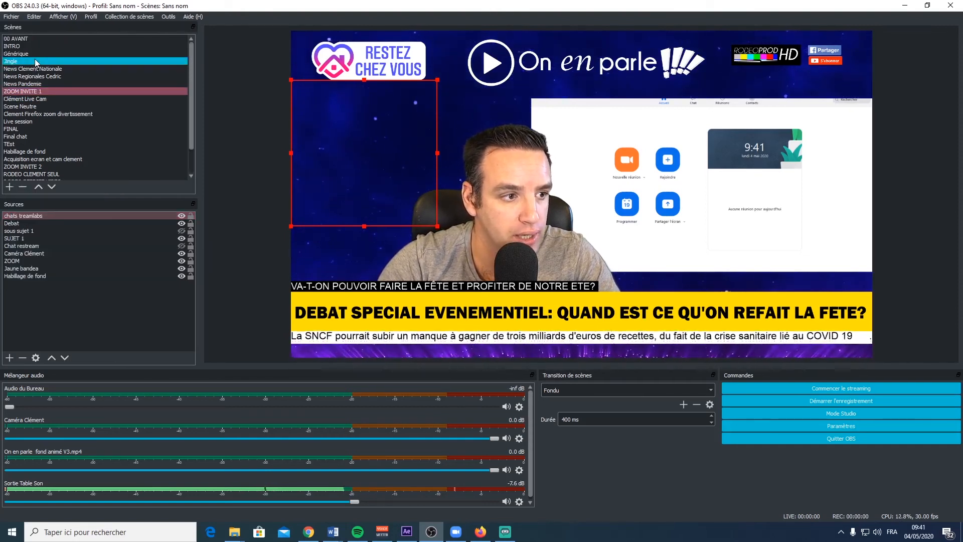
pyautogui.click(27, 53)
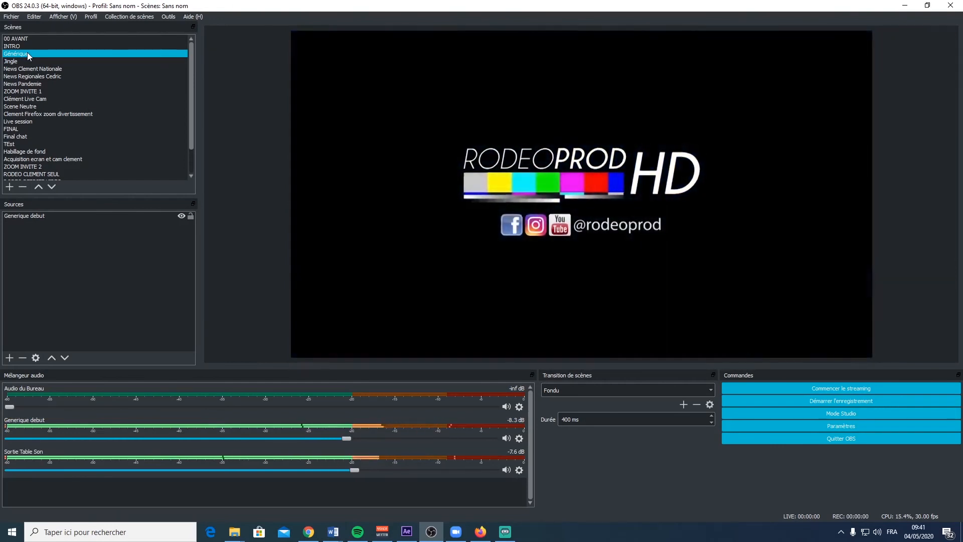
pyautogui.scroll(-2, 42, 95)
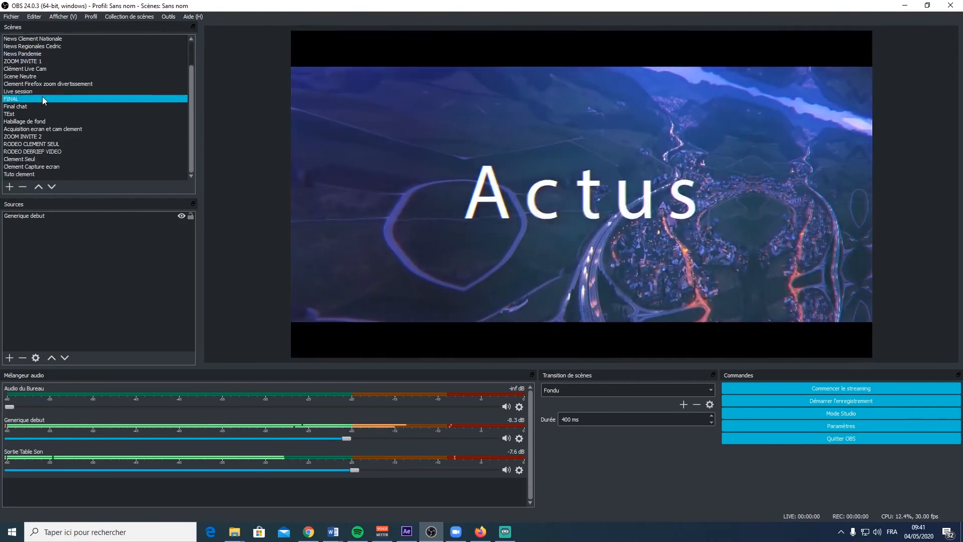
# - Go back to the ZOOM INVITE 1 scene and review its addable source types, including Capture Audio, without adding one
pyautogui.click(47, 61)
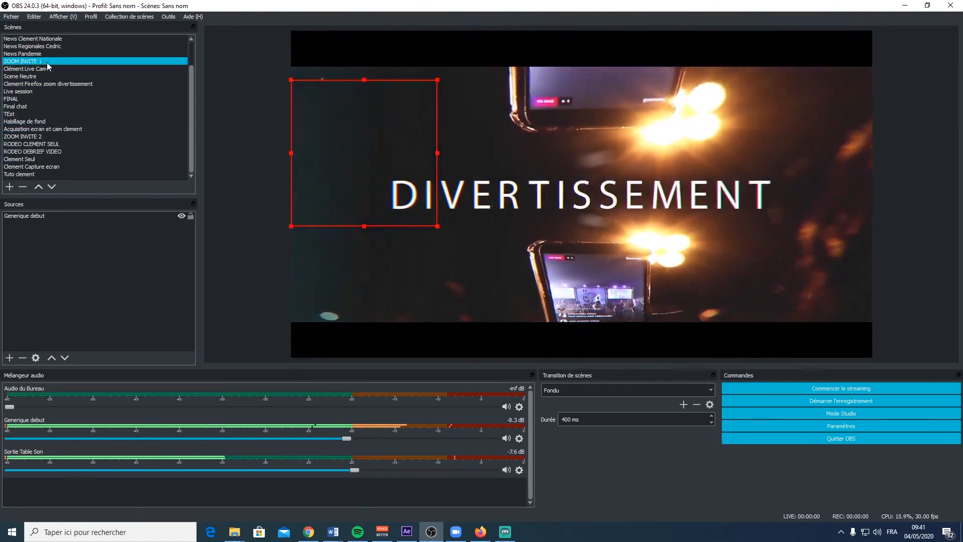
pyautogui.click(11, 361)
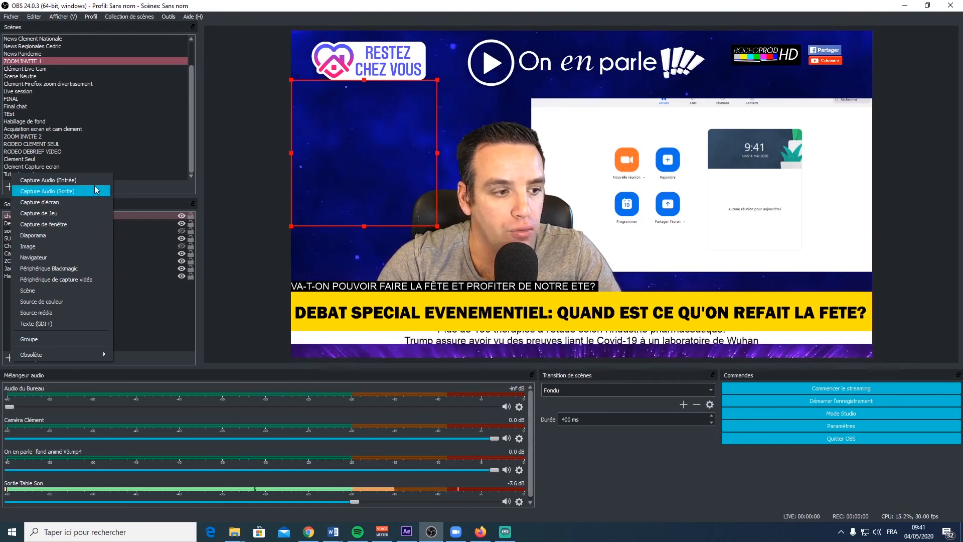
pyautogui.click(174, 320)
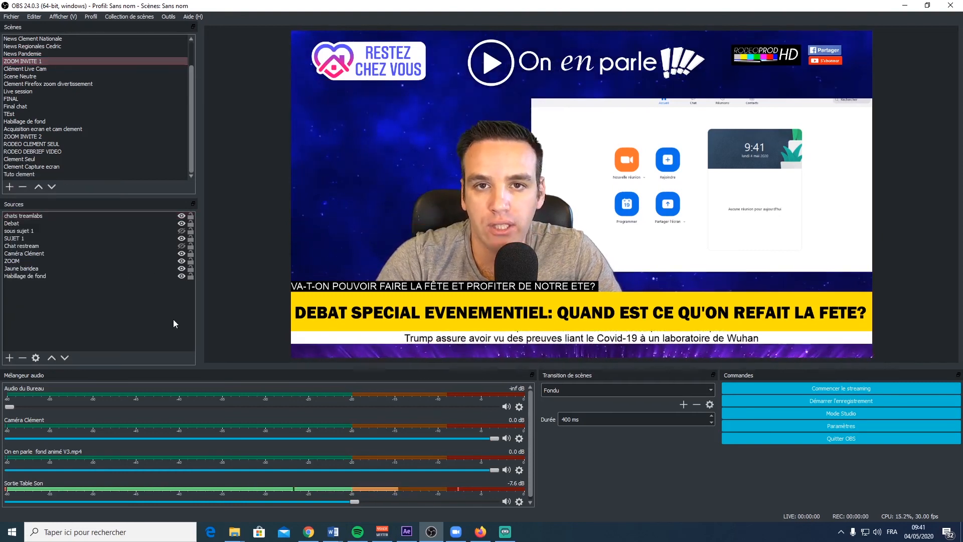